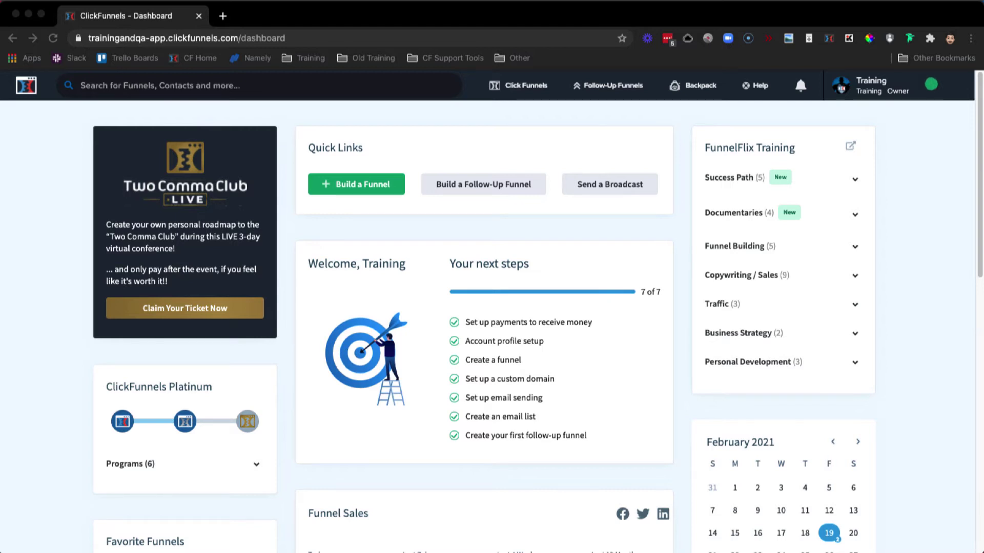
# Step: Open the Pizza Funnel from the Funnels list and edit its Optin page in a new tab
pyautogui.click(525, 97)
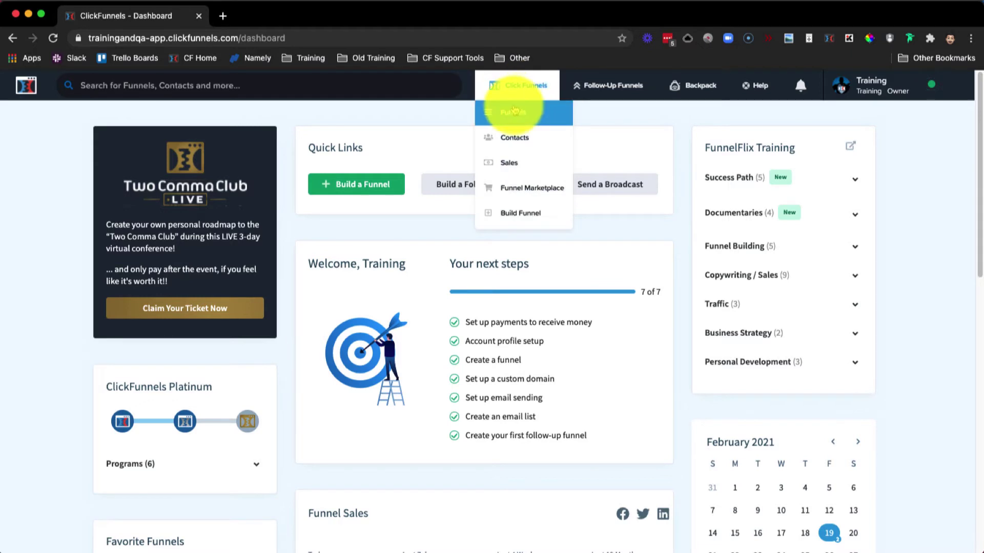
pyautogui.click(513, 111)
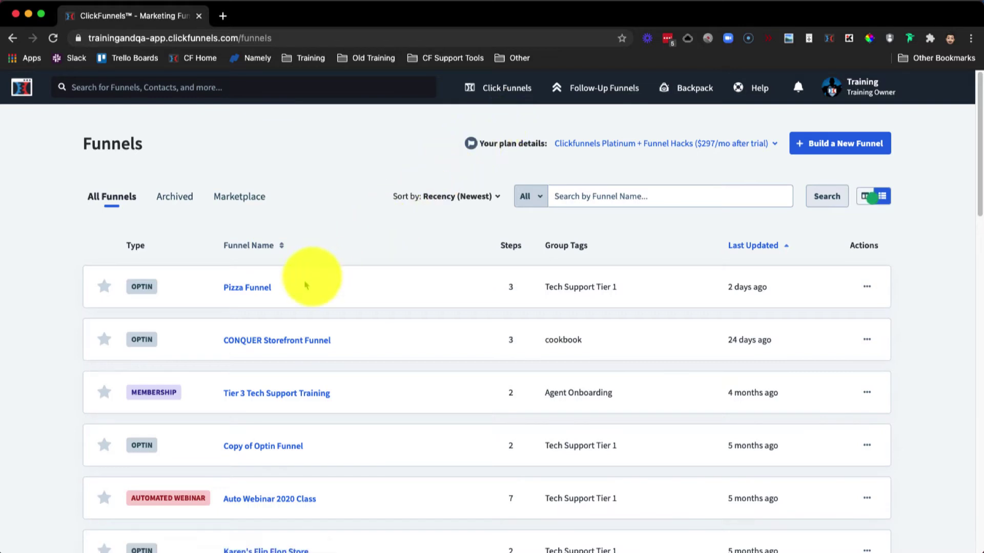
pyautogui.click(266, 290)
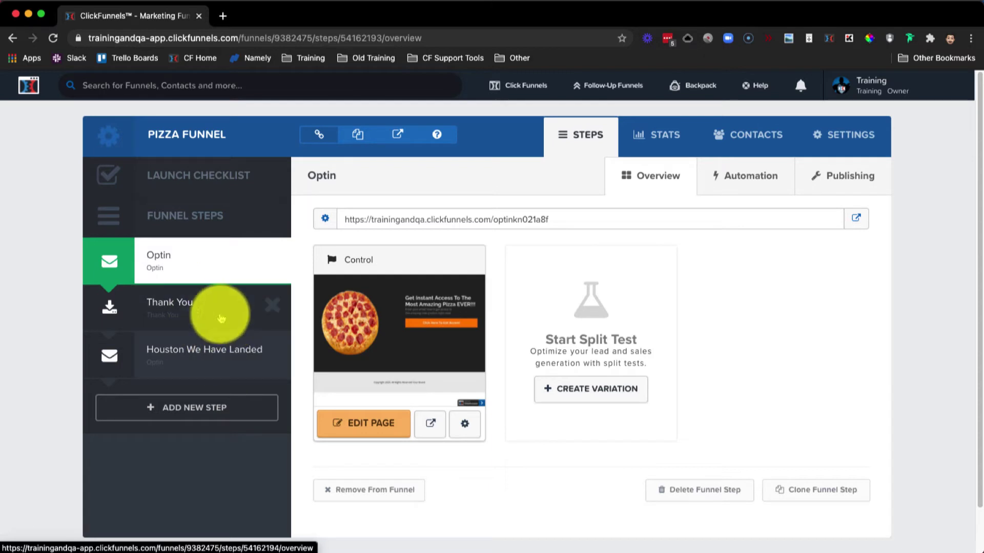
pyautogui.rightClick(361, 436)
pyautogui.click(382, 242)
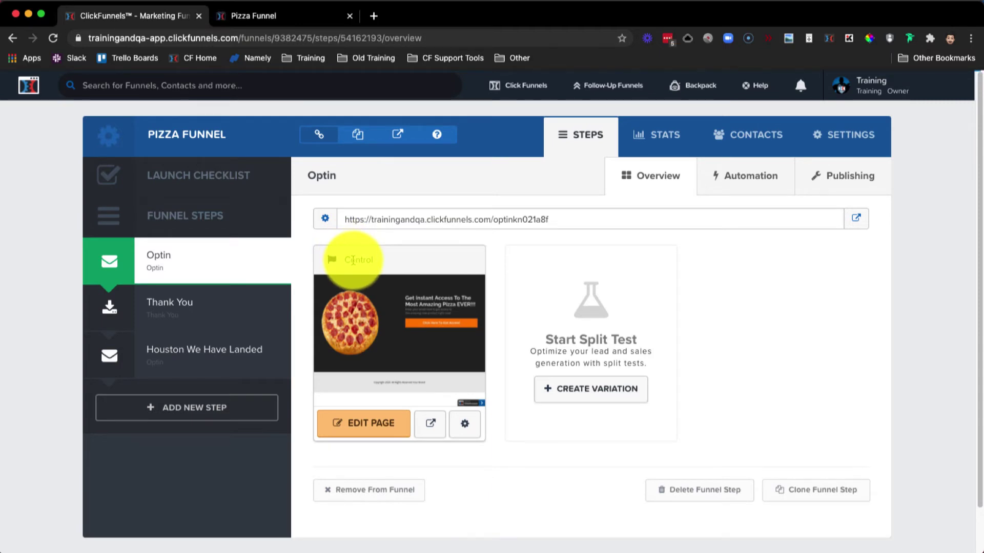
pyautogui.click(283, 19)
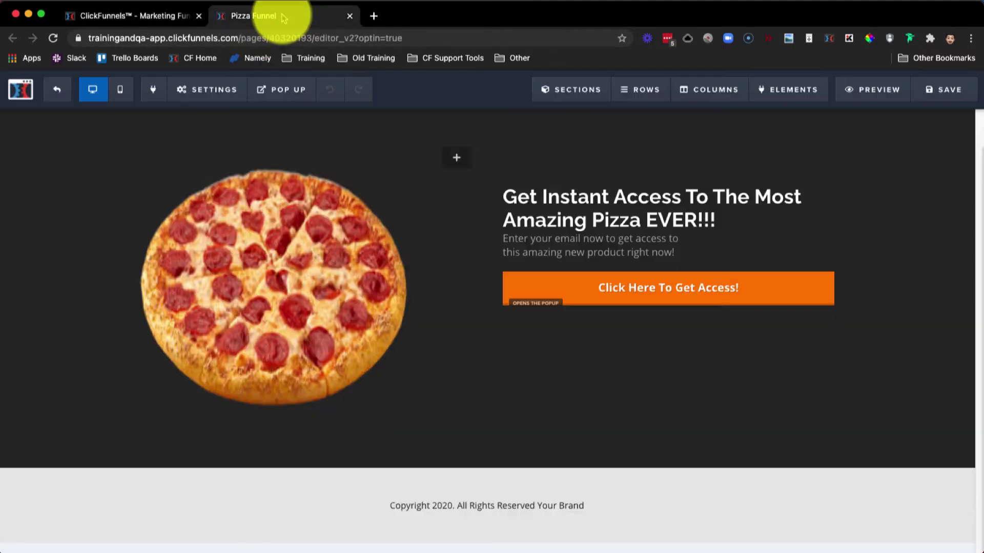
# Step: Add the red gradient from the image library's Background tab as the page background image, set to Repeat
pyautogui.click(224, 98)
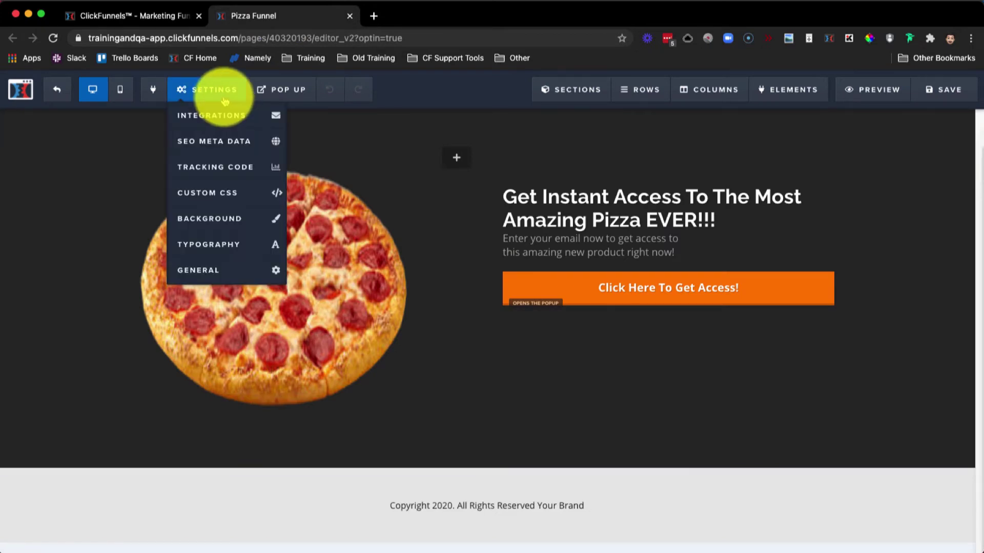
pyautogui.click(220, 216)
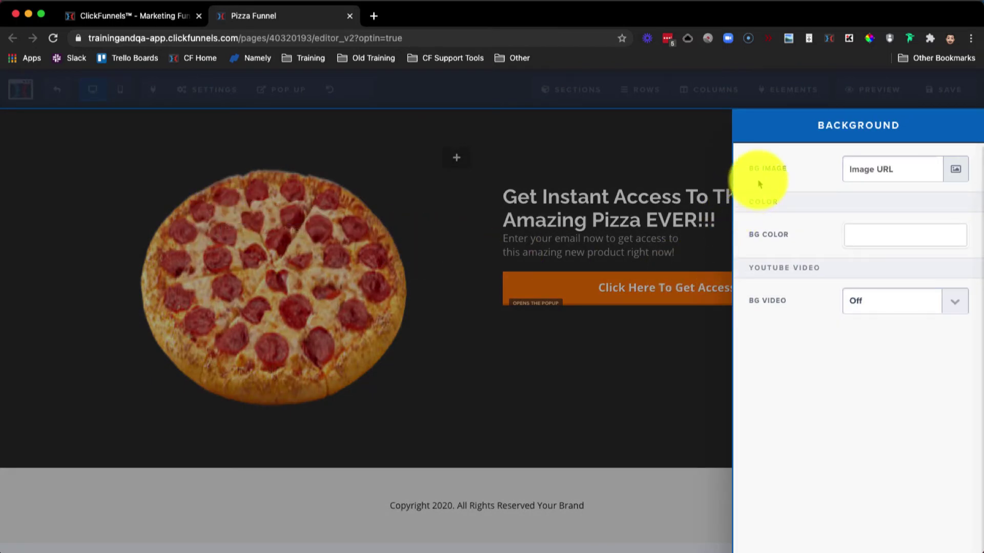
pyautogui.click(955, 171)
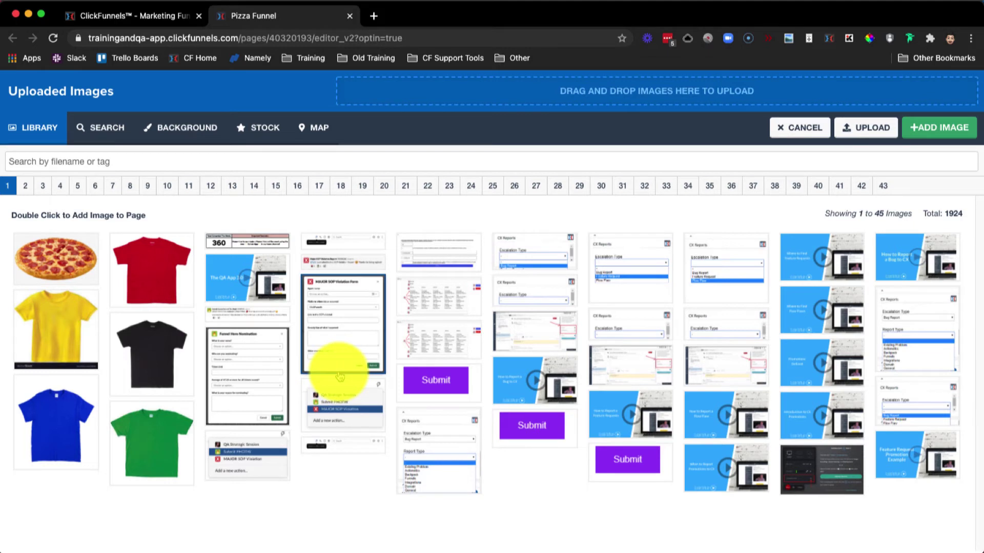
pyautogui.click(266, 277)
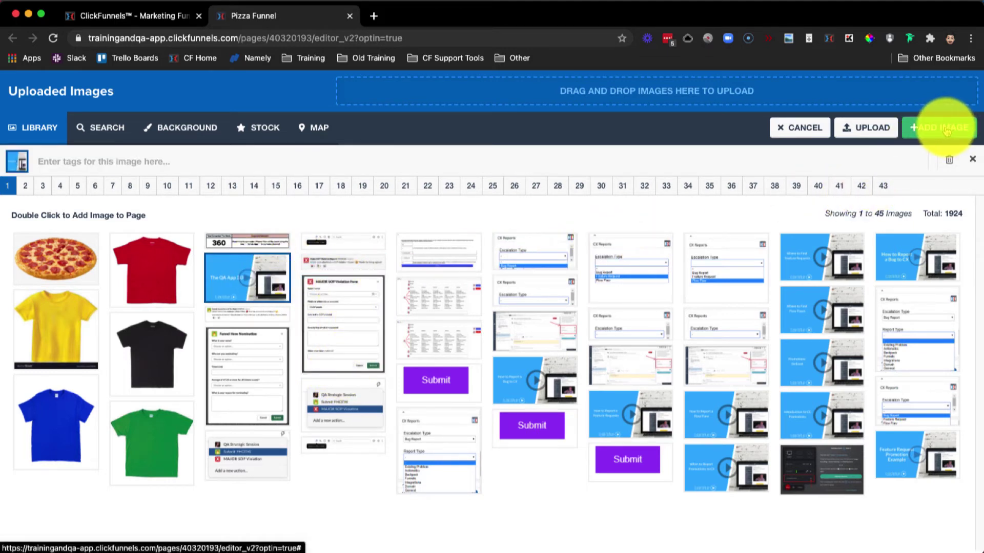
pyautogui.click(106, 128)
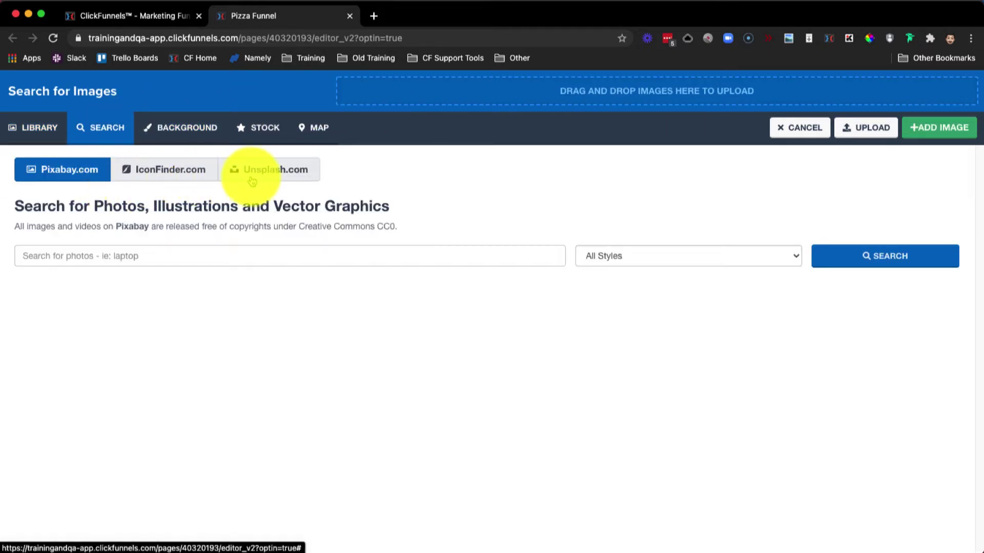
pyautogui.click(125, 259)
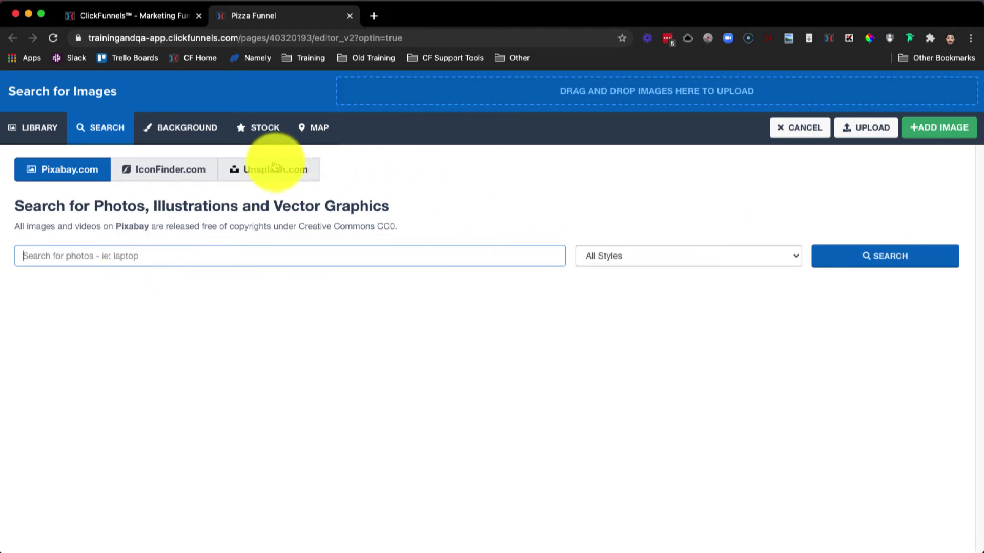
pyautogui.click(179, 136)
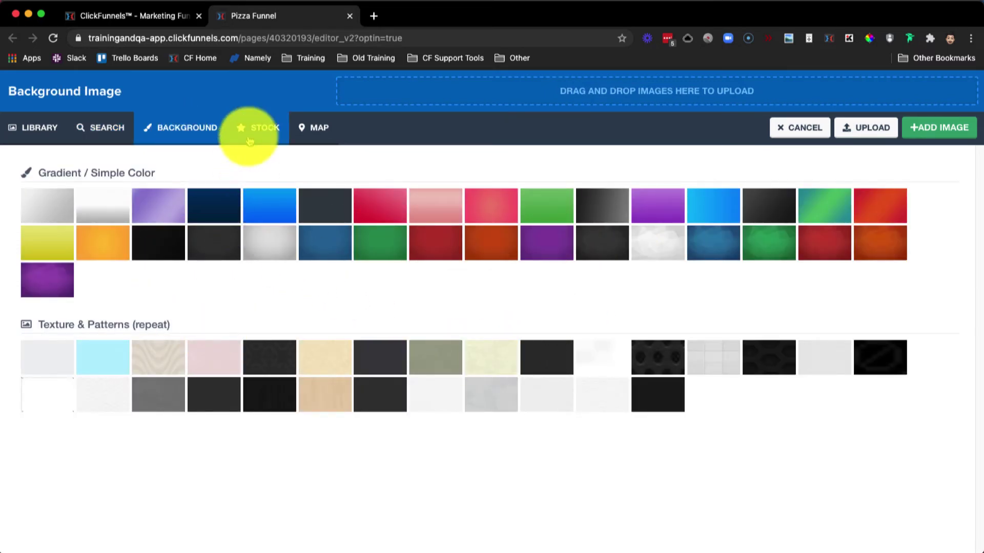
pyautogui.click(250, 139)
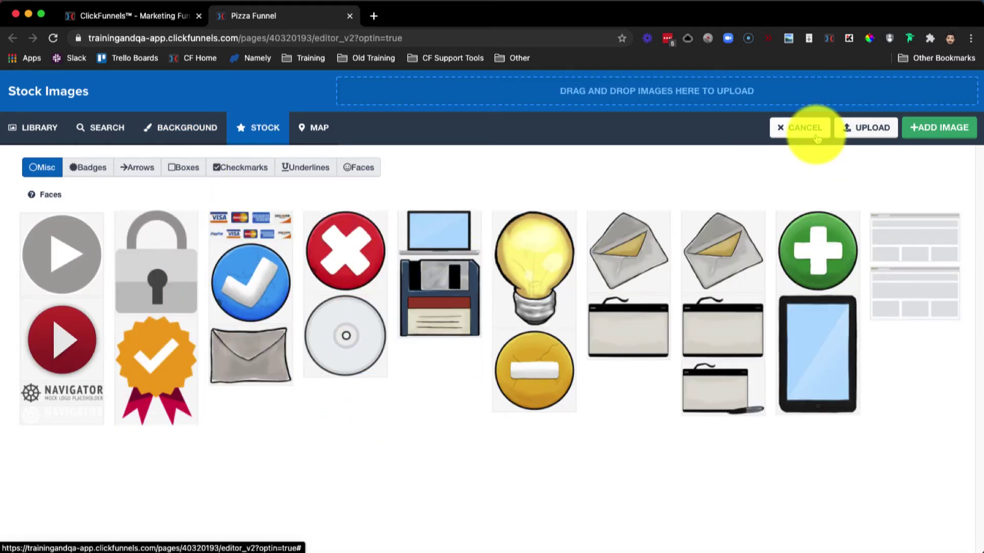
pyautogui.click(159, 125)
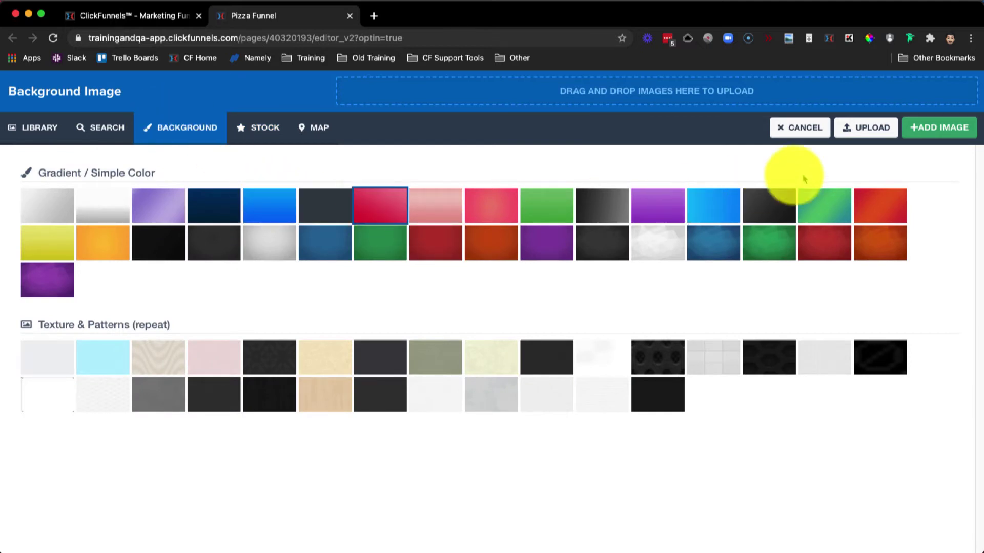
pyautogui.click(935, 129)
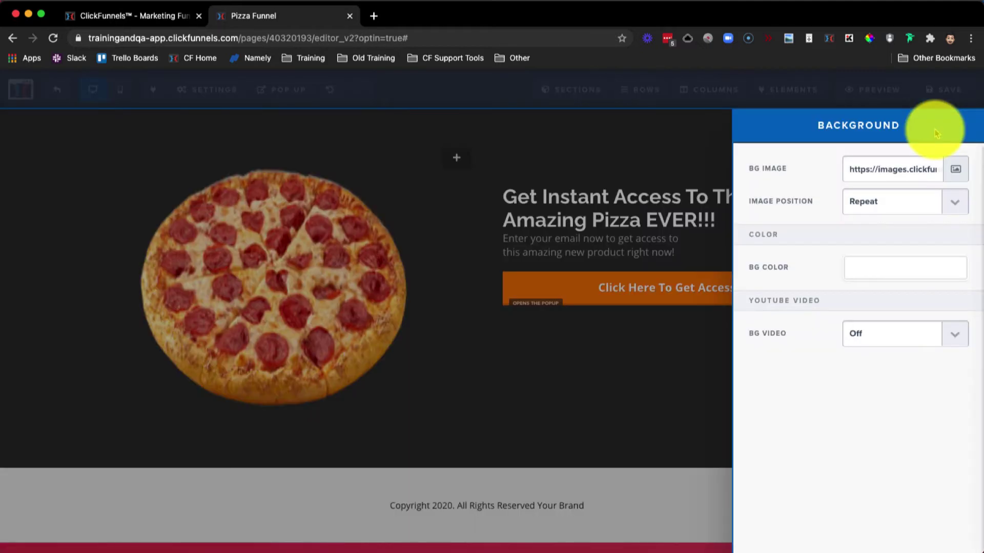
# Step: Delete the page's BG Image URL in Settings > Background to remove the red gradient
pyautogui.moveTo(881, 171); pyautogui.dragTo(953, 168)
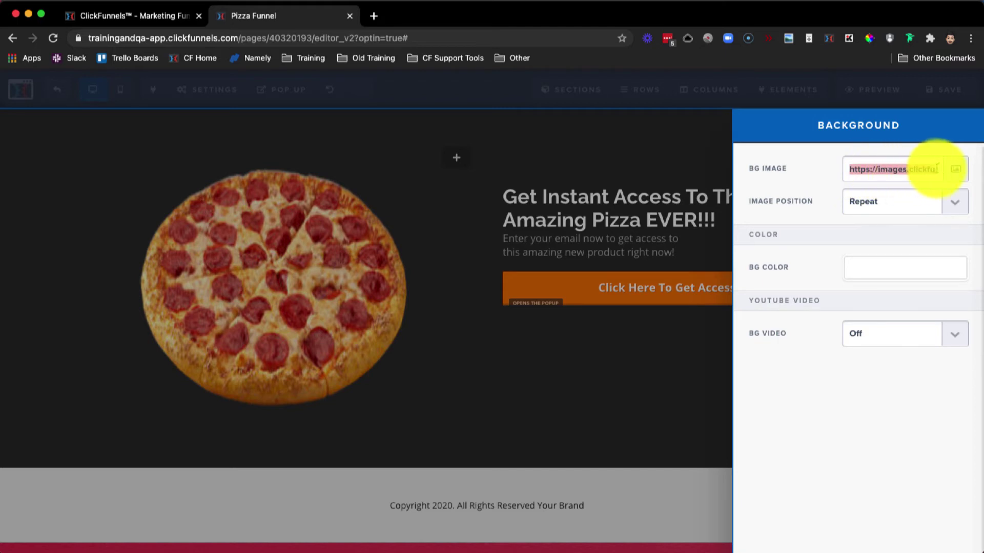
pyautogui.click(826, 223)
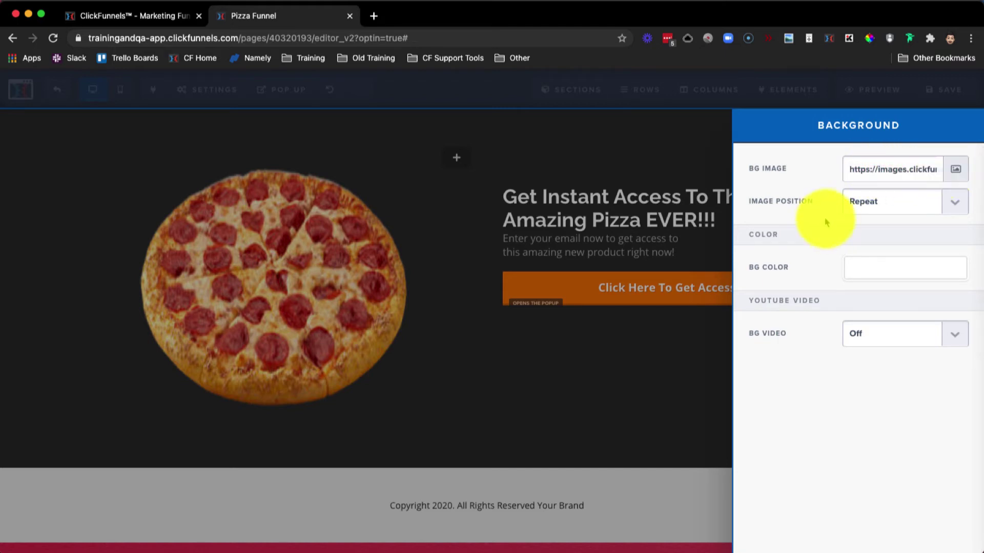
pyautogui.click(634, 158)
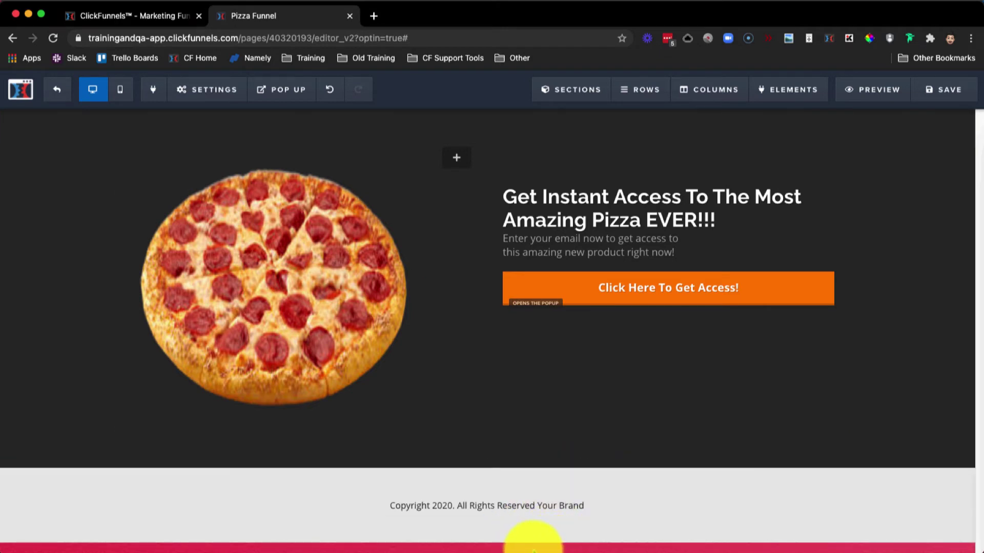
pyautogui.moveTo(204, 82)
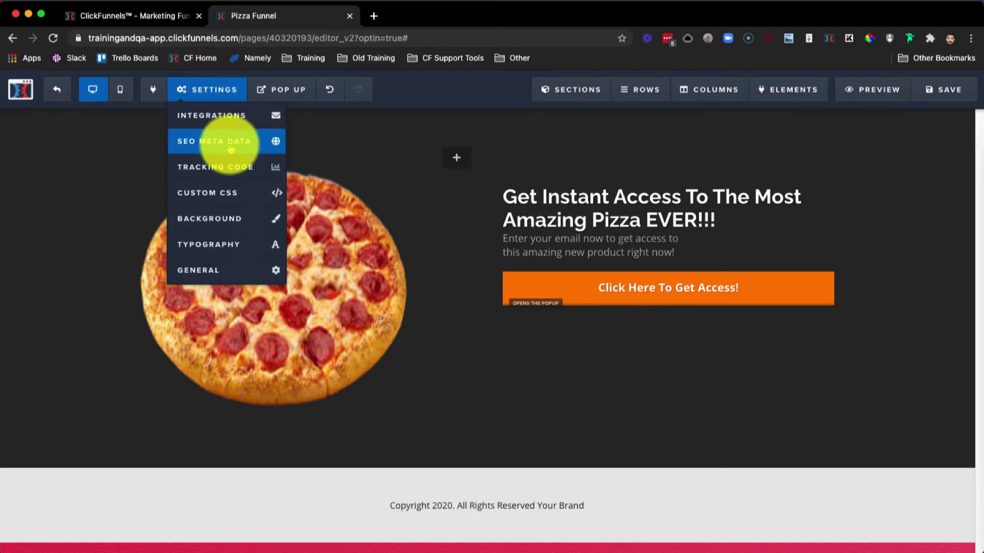
pyautogui.click(215, 219)
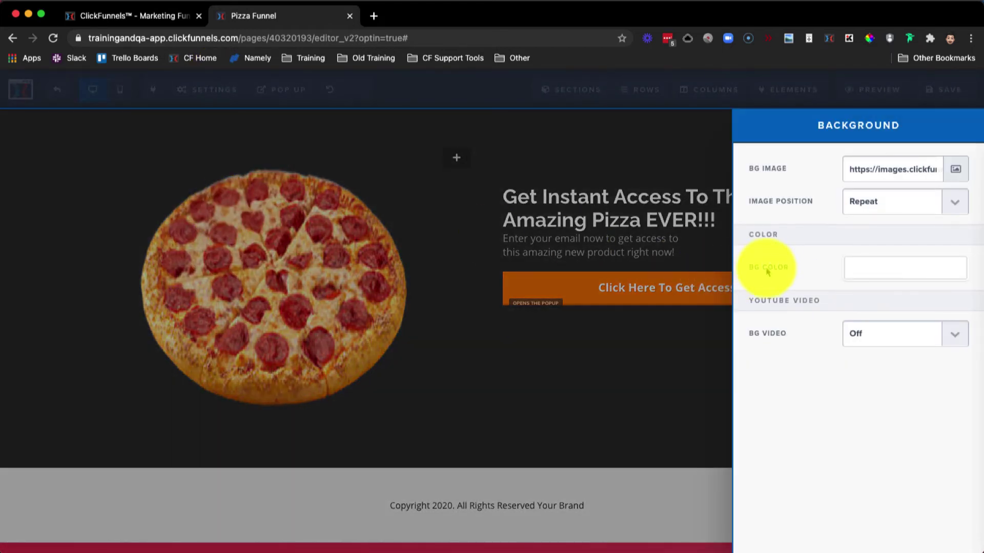
pyautogui.tripleClick(866, 173)
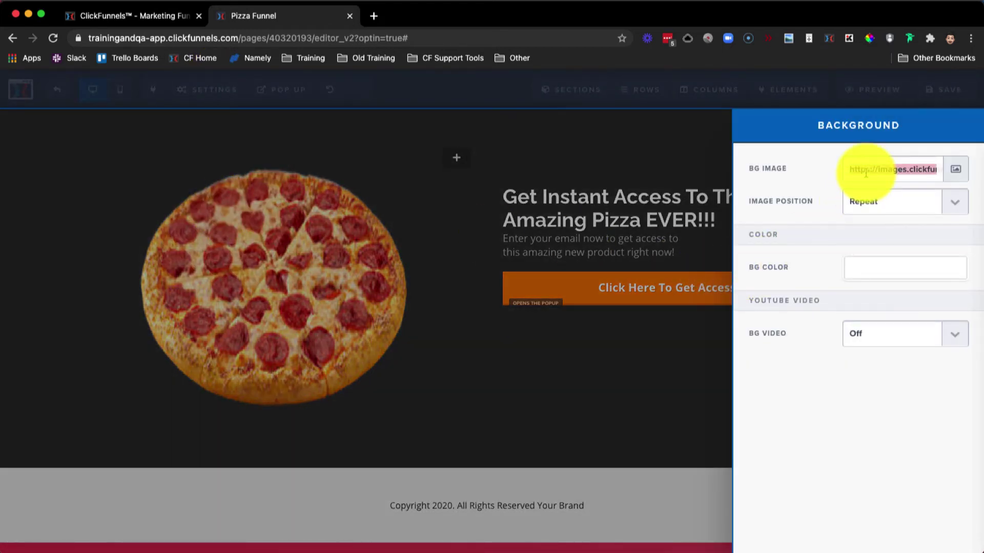
pyautogui.press('BackSpace')
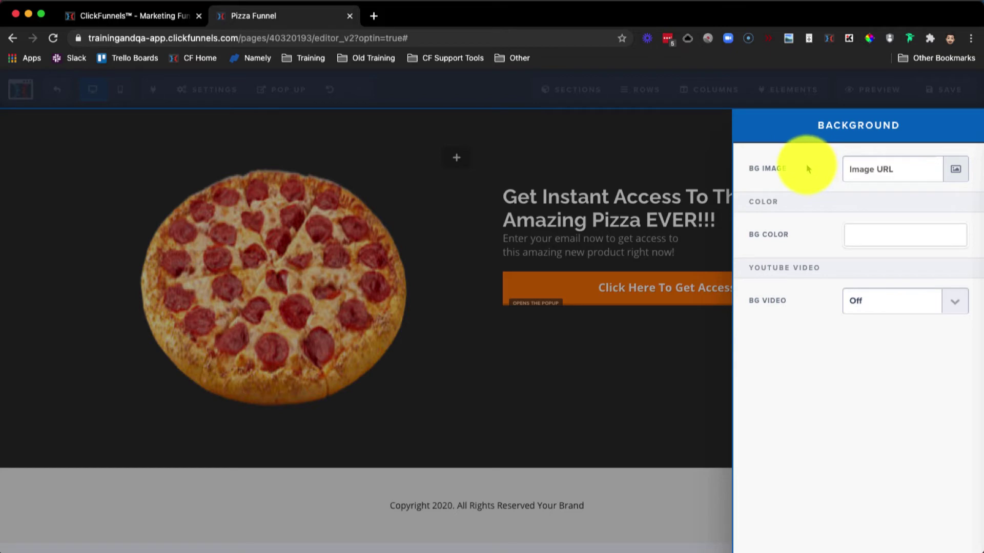
# Step: Try orange #ff8700 as the page BG Color, then change it to white #fff
pyautogui.click(855, 241)
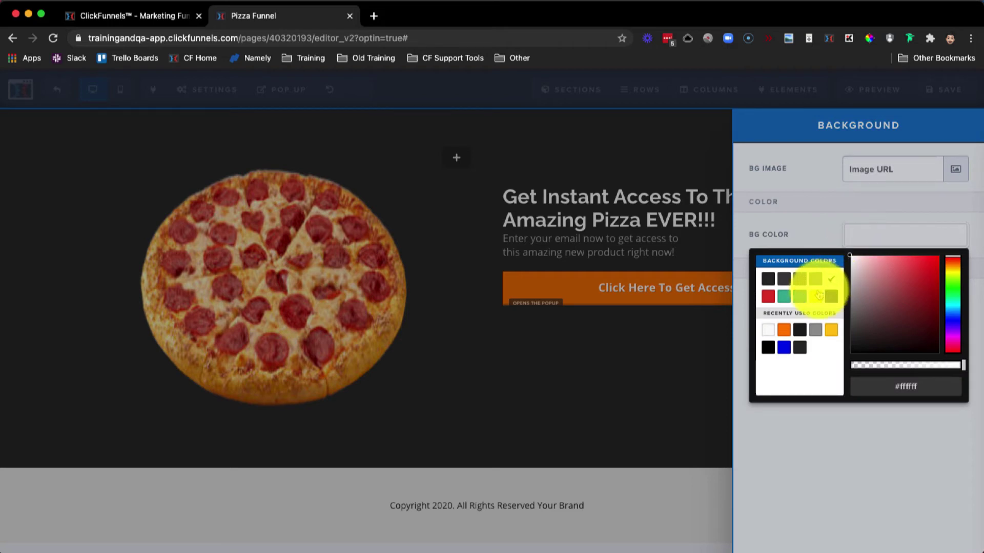
pyautogui.click(783, 330)
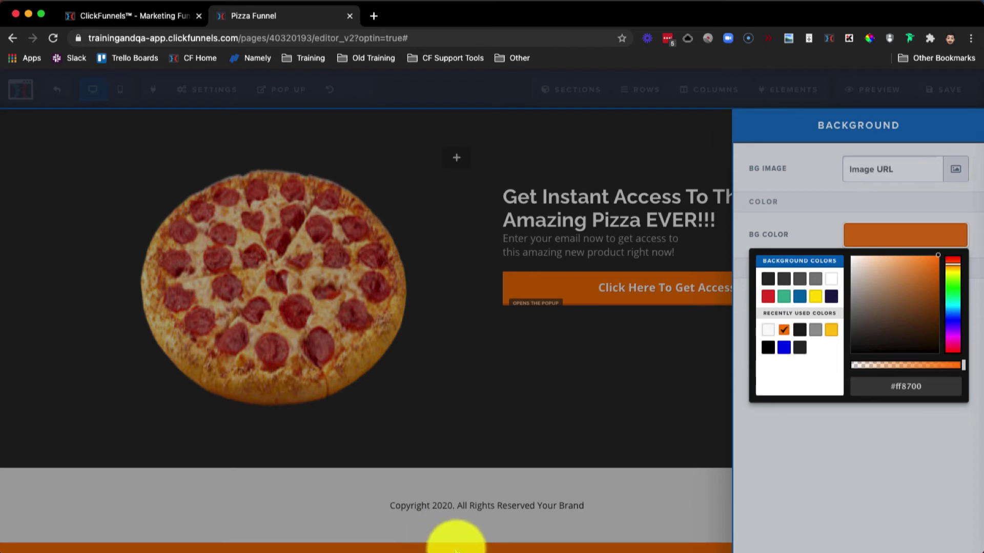
pyautogui.click(922, 387)
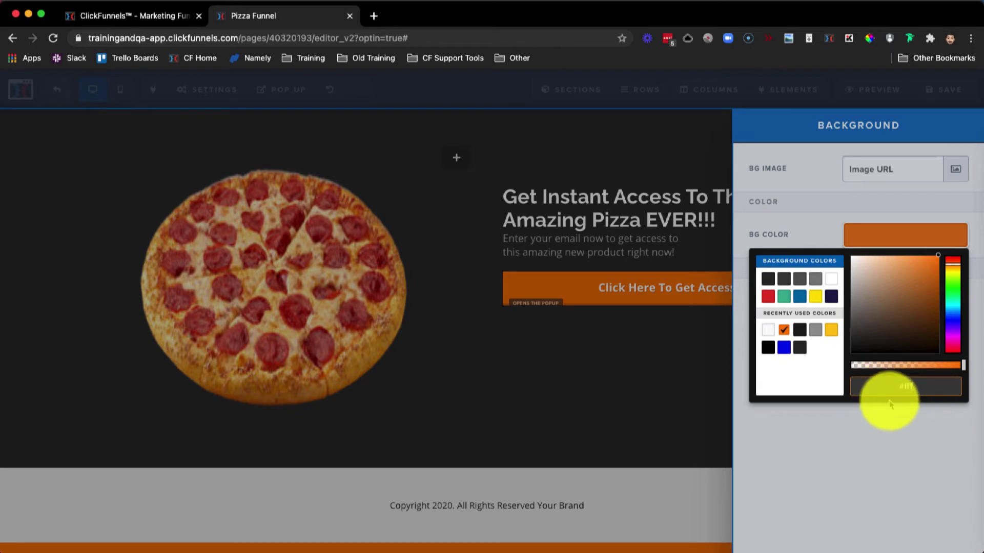
pyautogui.press('Return')
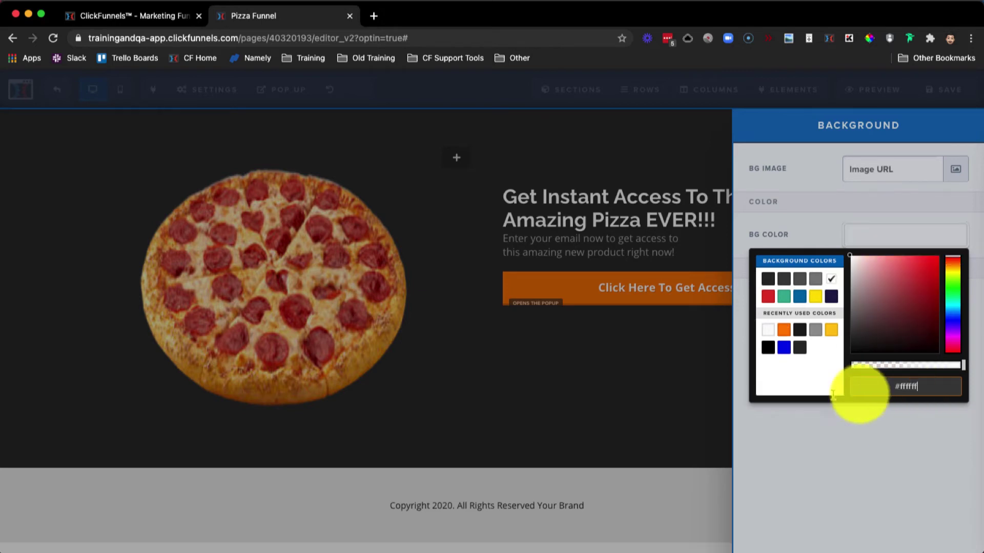
pyautogui.click(820, 412)
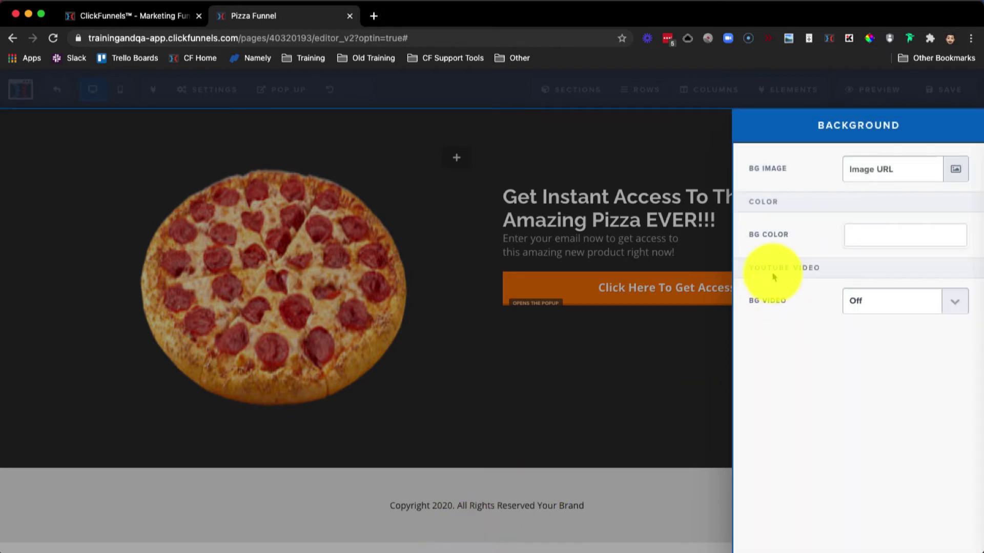
# Step: Switch the row's BG Video to Off after trying the YouTube options, and close the row settings
pyautogui.click(854, 302)
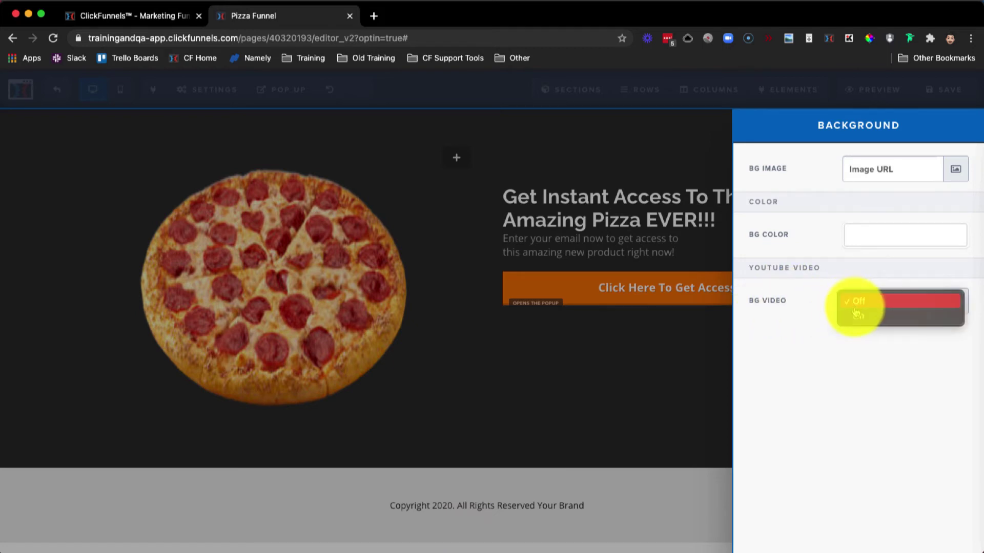
pyautogui.click(860, 318)
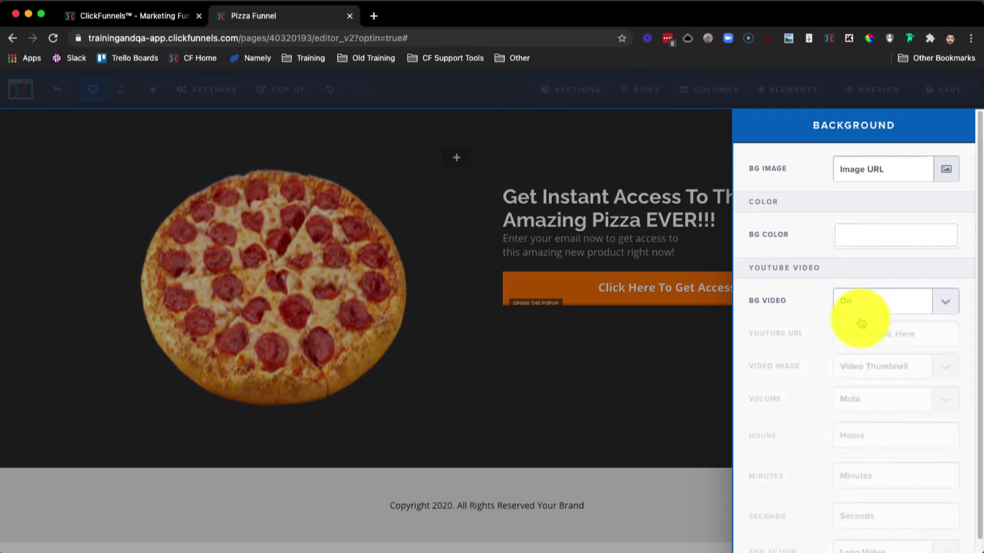
pyautogui.scroll(-1, 794, 323)
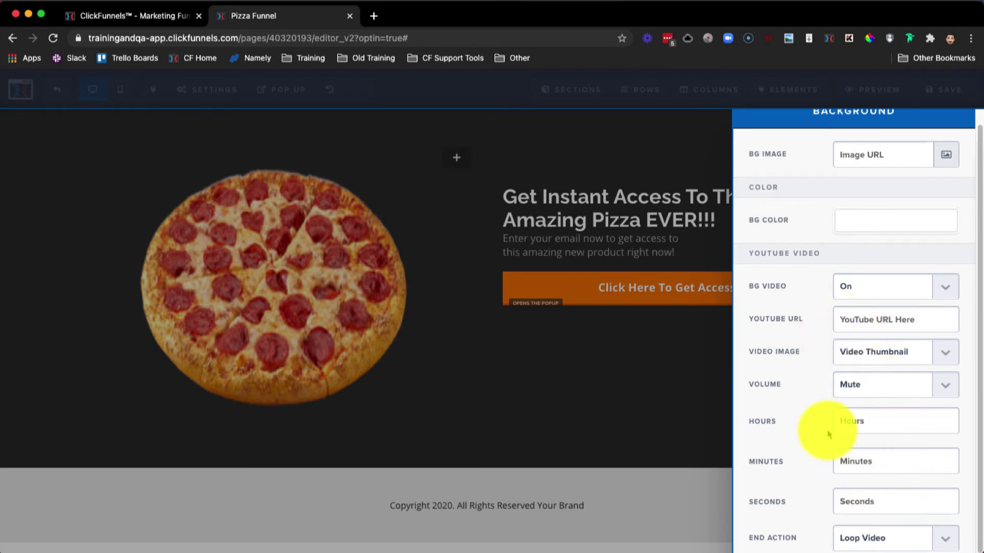
pyautogui.click(849, 396)
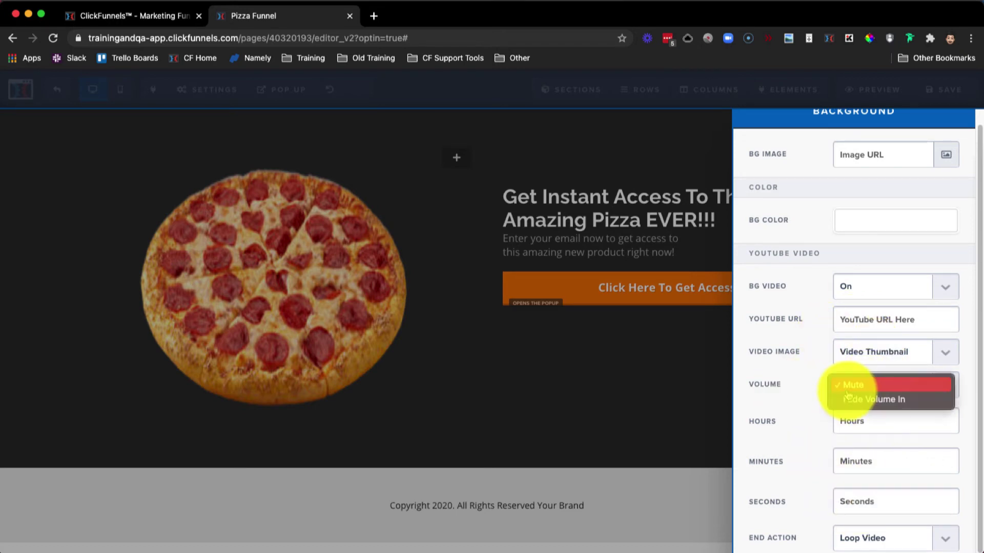
pyautogui.click(793, 400)
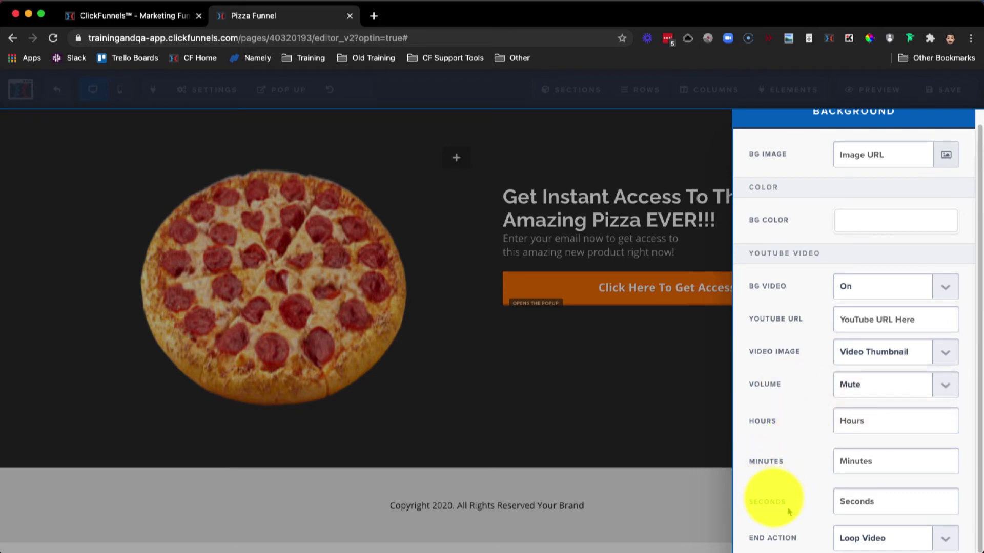
pyautogui.click(850, 538)
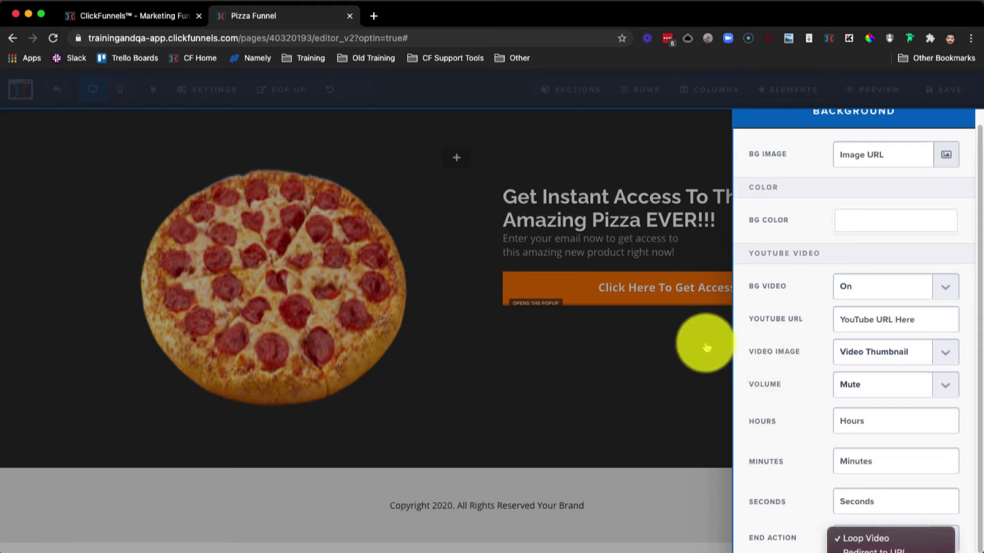
pyautogui.click(856, 287)
pyautogui.click(860, 287)
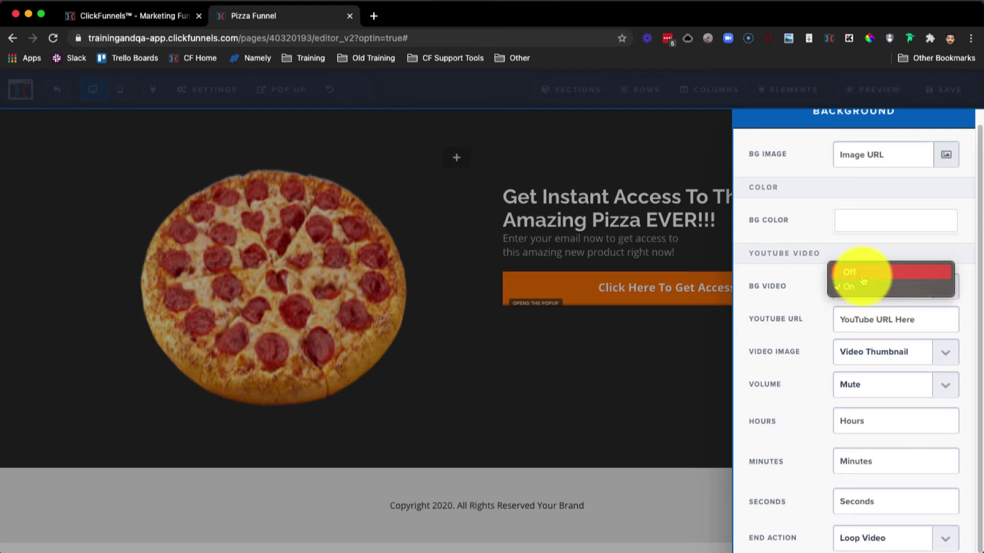
pyautogui.click(863, 274)
pyautogui.click(665, 185)
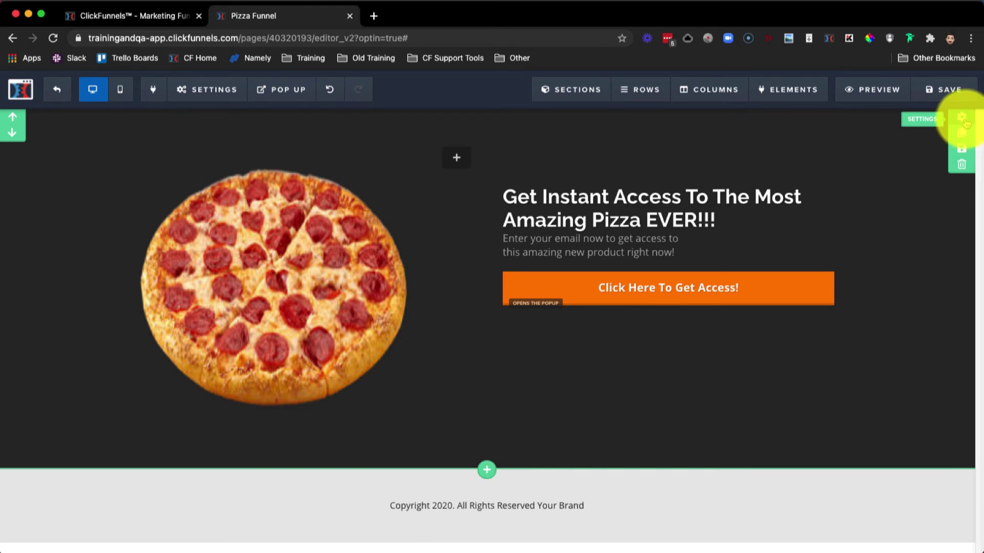
# Step: Apply the pink gradient from the Background tab as the section's BG Image
pyautogui.click(963, 118)
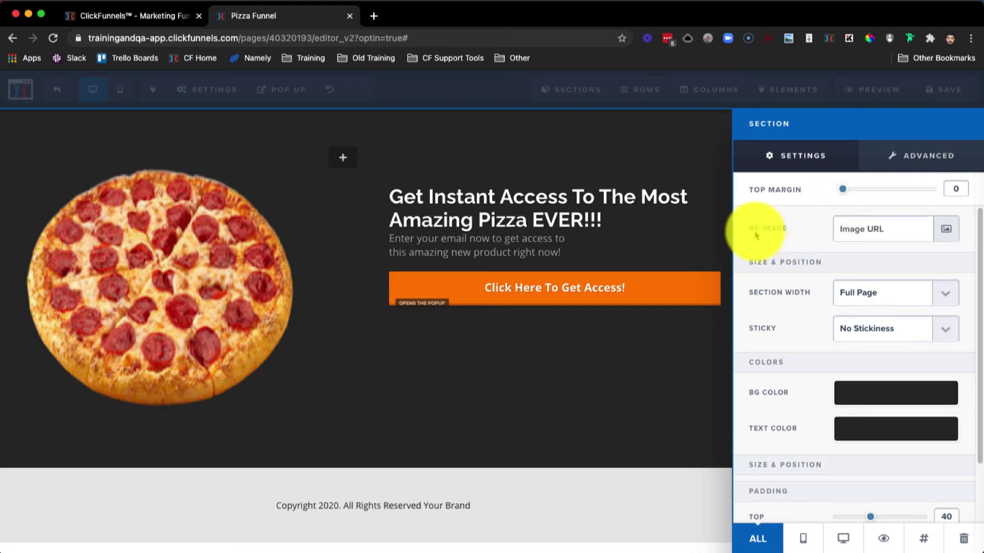
pyautogui.click(946, 230)
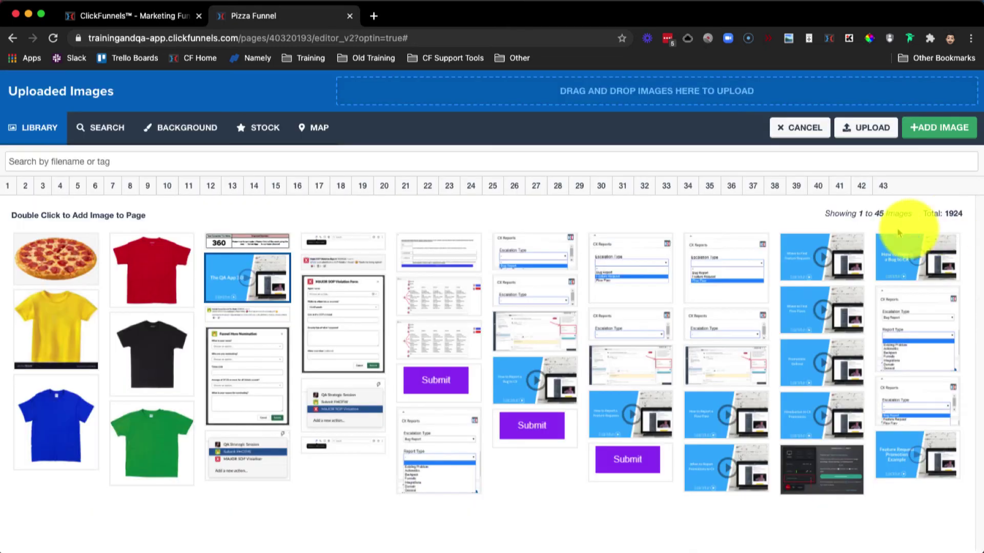
pyautogui.click(63, 272)
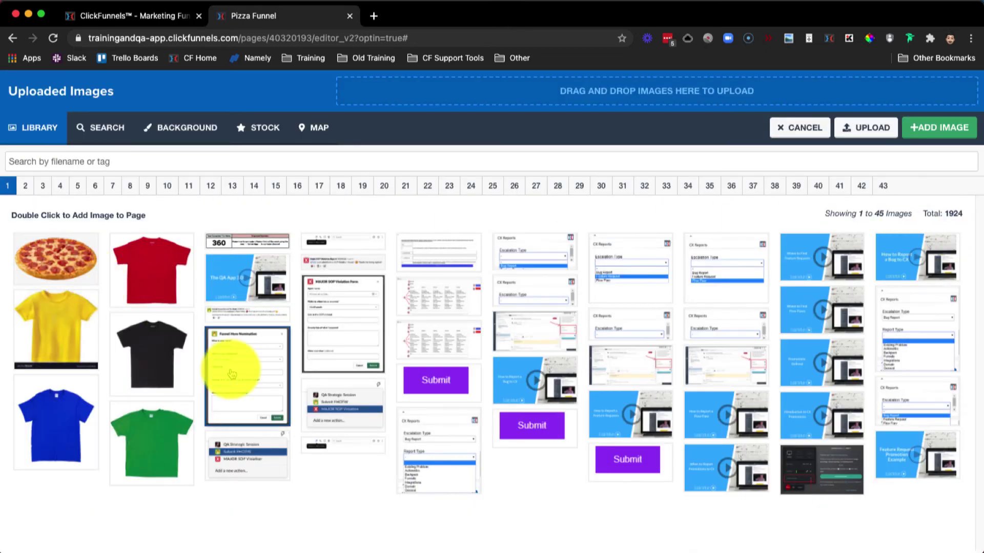
pyautogui.click(198, 131)
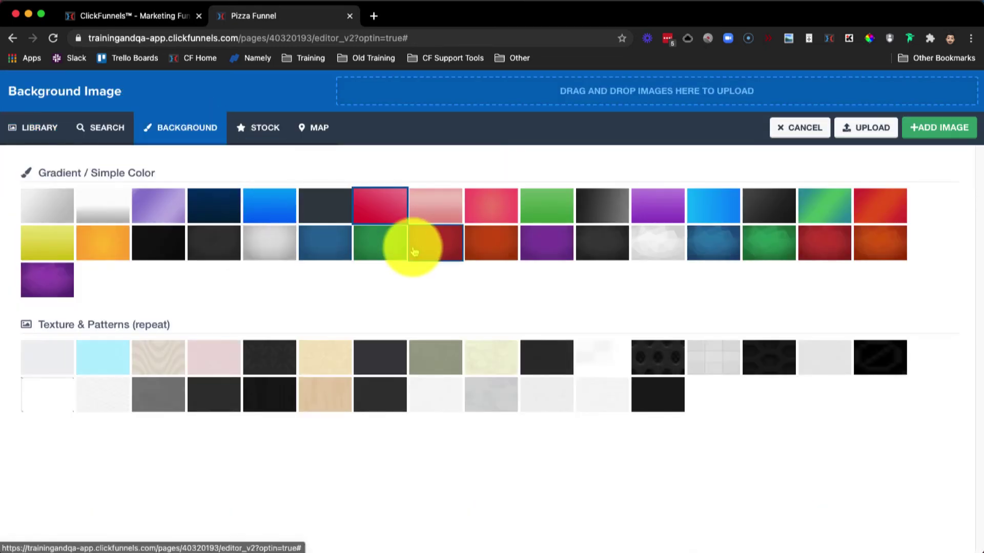
pyautogui.click(911, 129)
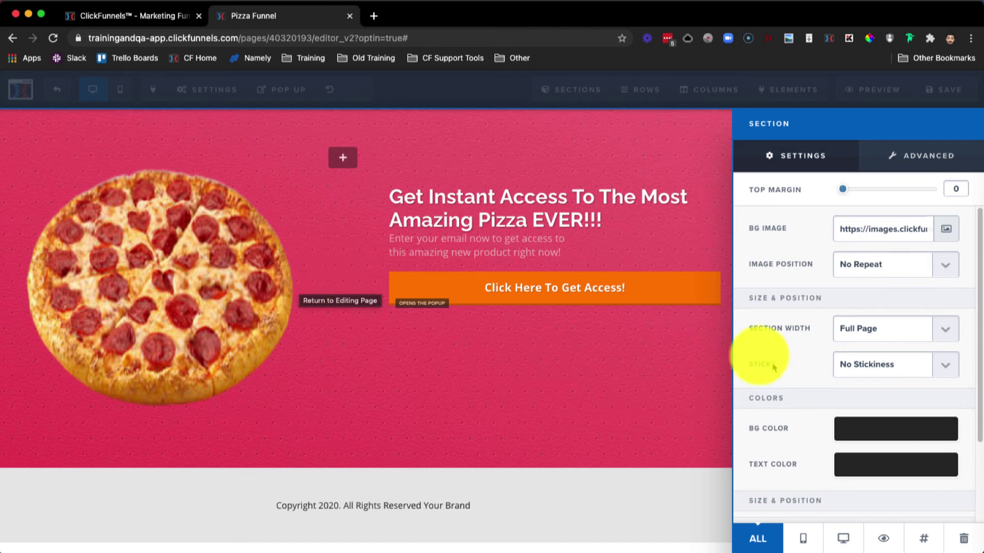
# Step: Set the section BG Color to orange #ff8700 and delete its gradient BG Image URL
pyautogui.click(845, 429)
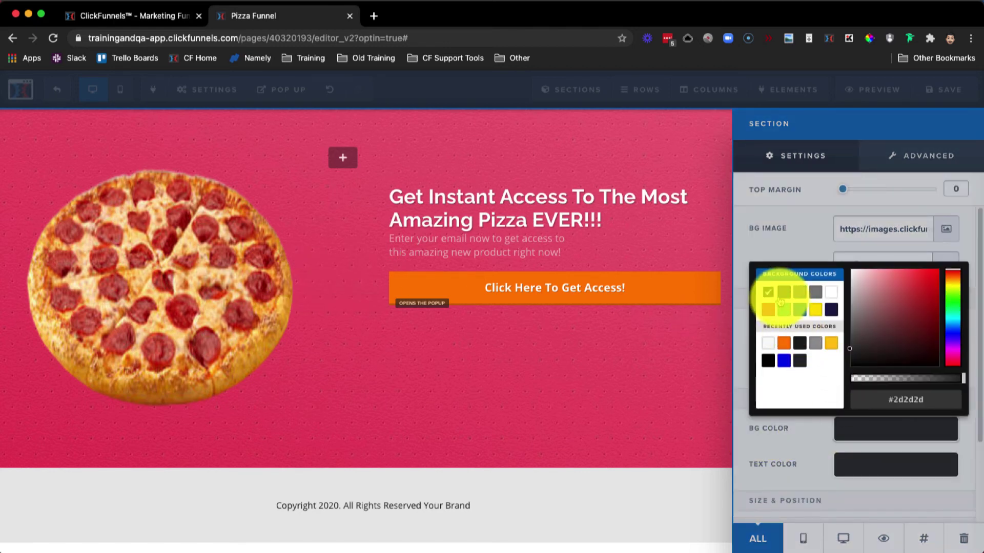
pyautogui.click(784, 343)
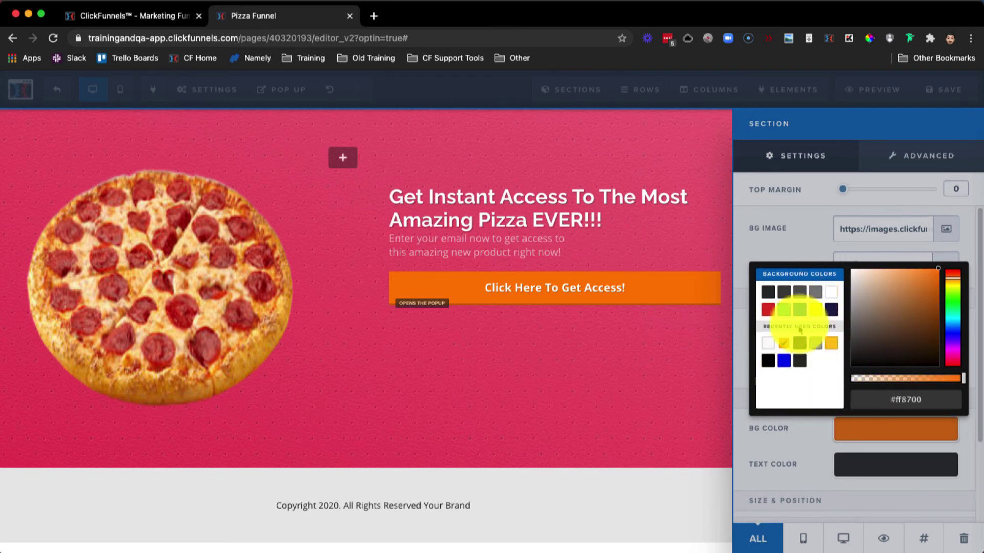
pyautogui.click(791, 237)
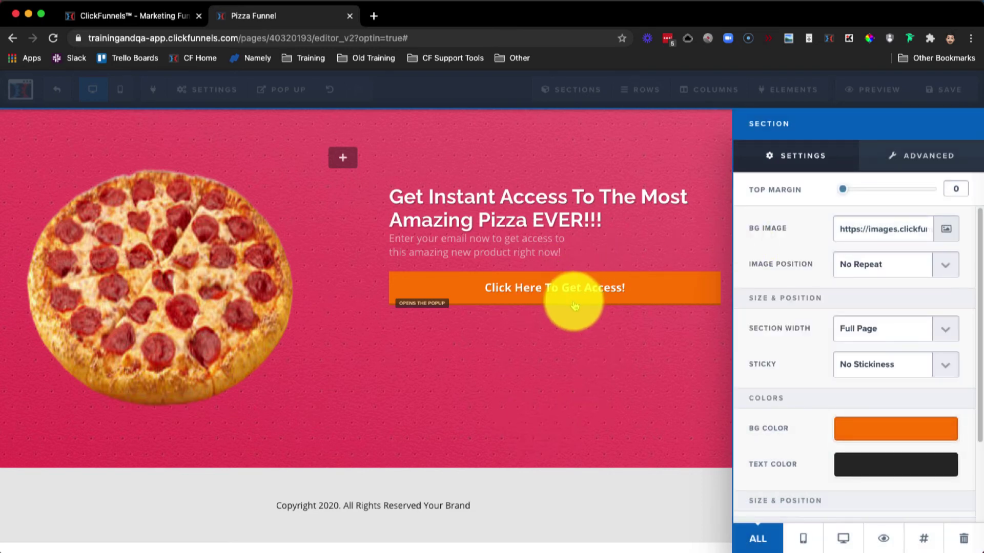
pyautogui.tripleClick(849, 229)
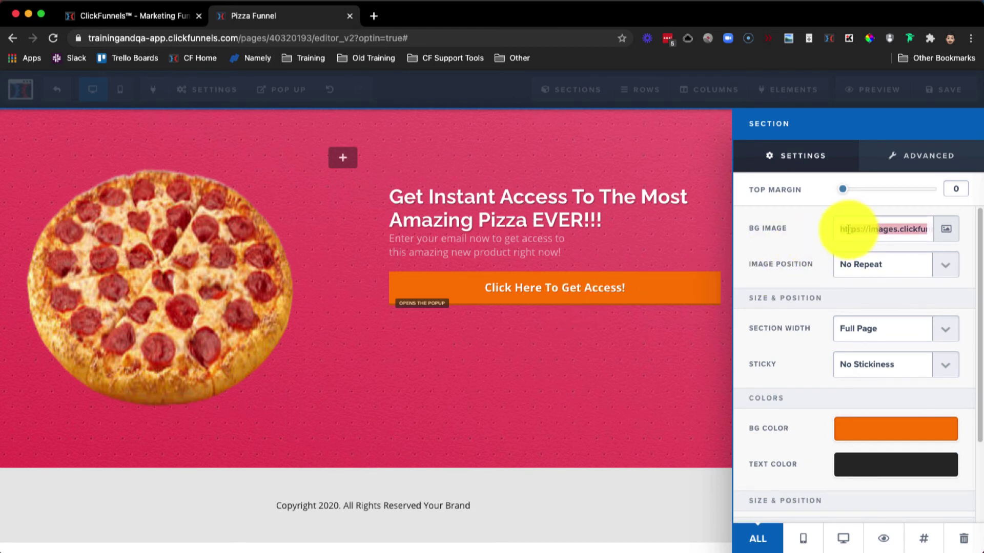
pyautogui.press('BackSpace')
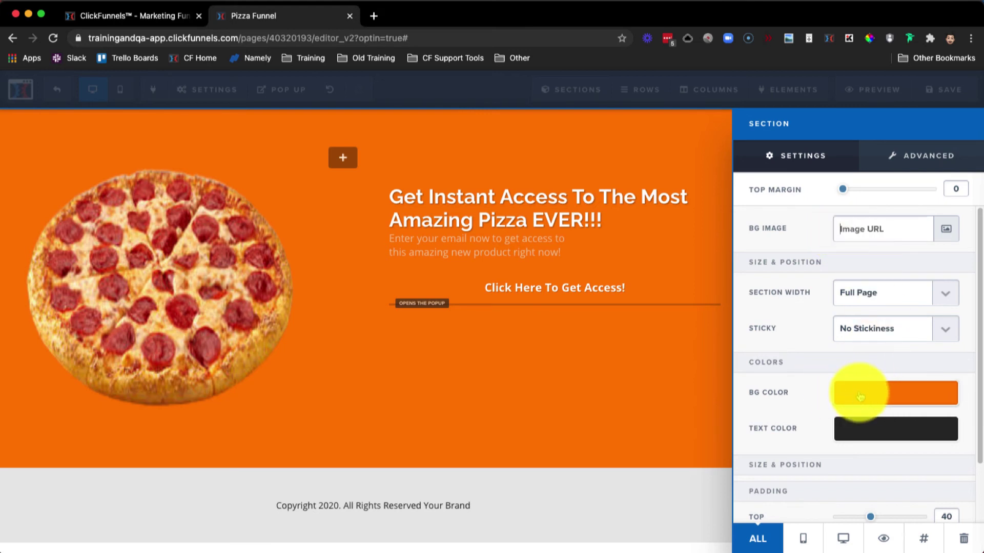
# Step: Give the three-column row a yellow #ffe300 BG Color
pyautogui.click(714, 256)
pyautogui.moveTo(830, 198)
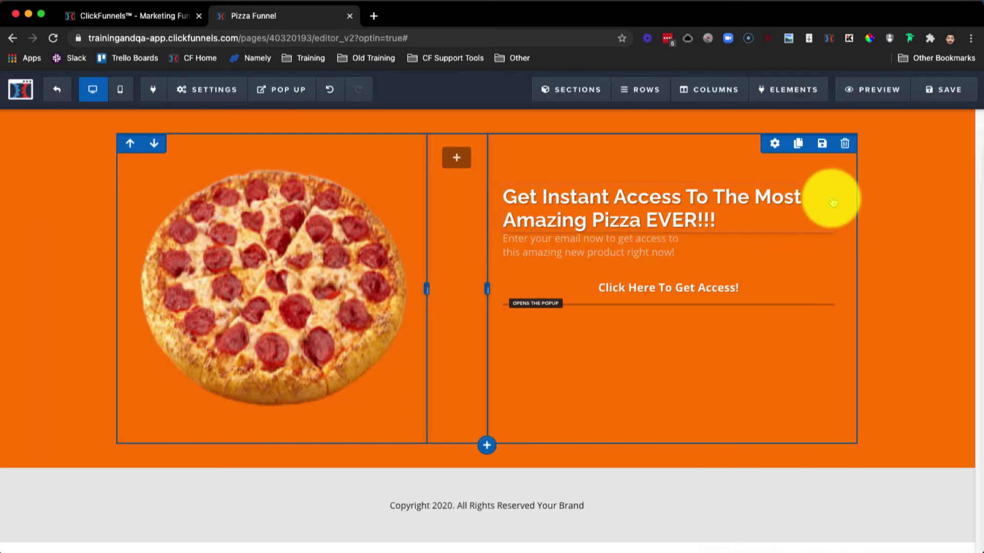
pyautogui.click(778, 150)
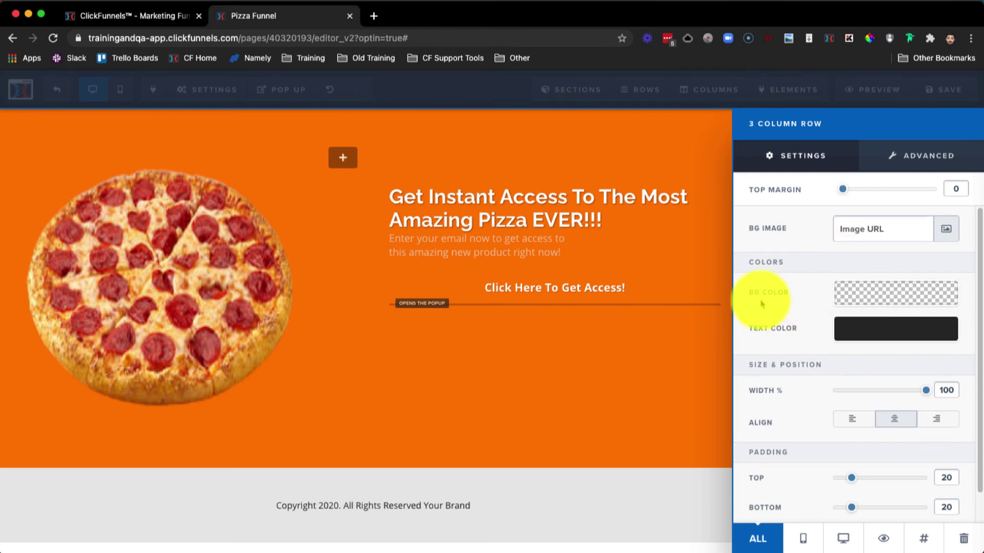
pyautogui.click(844, 293)
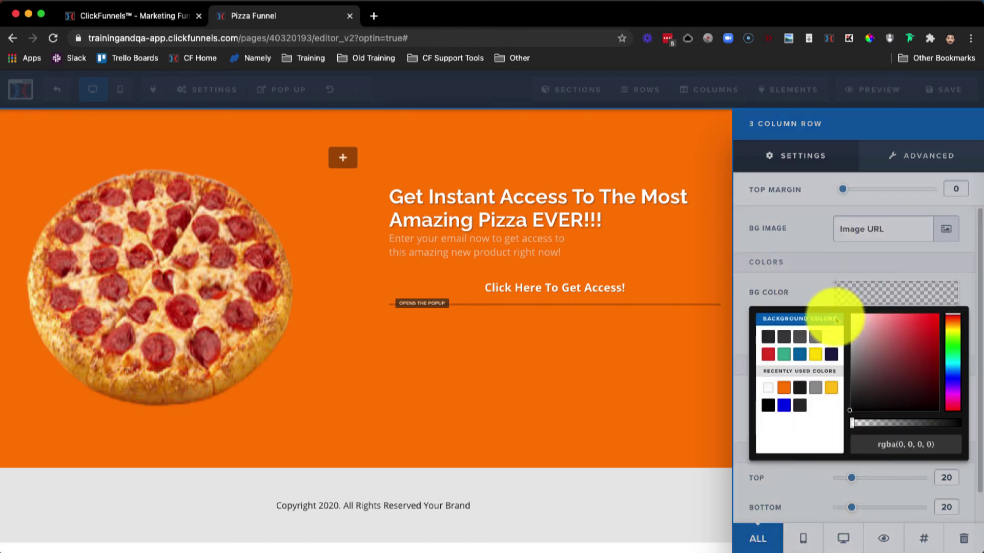
pyautogui.click(816, 355)
pyautogui.click(720, 142)
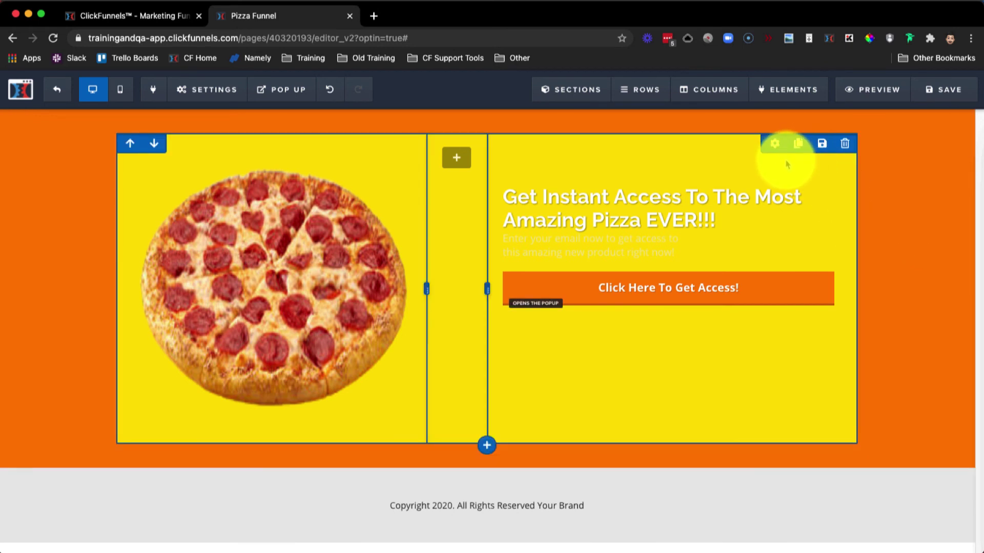
# Step: Set the 1st Column's BG Color to white and delete its pink BG Image URL
pyautogui.click(731, 97)
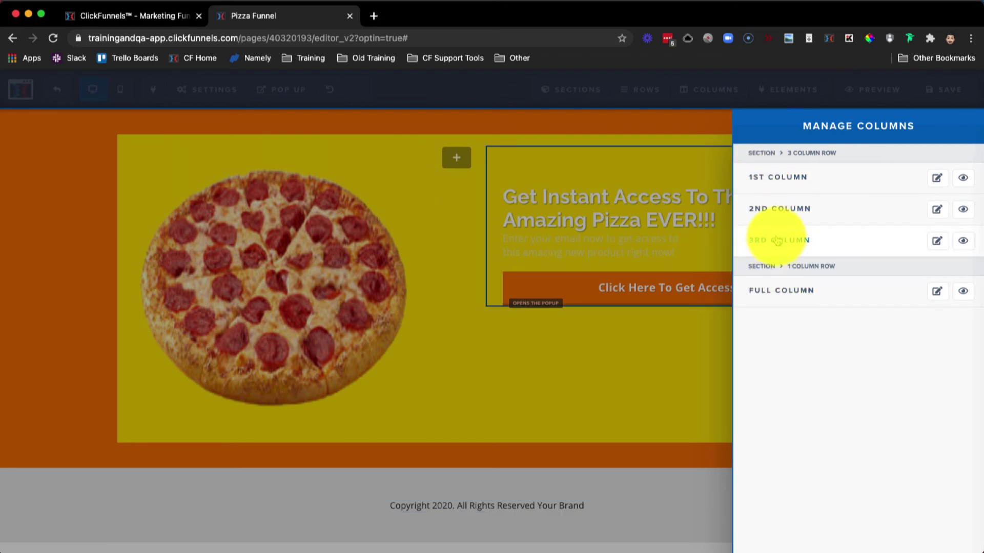
pyautogui.click(770, 184)
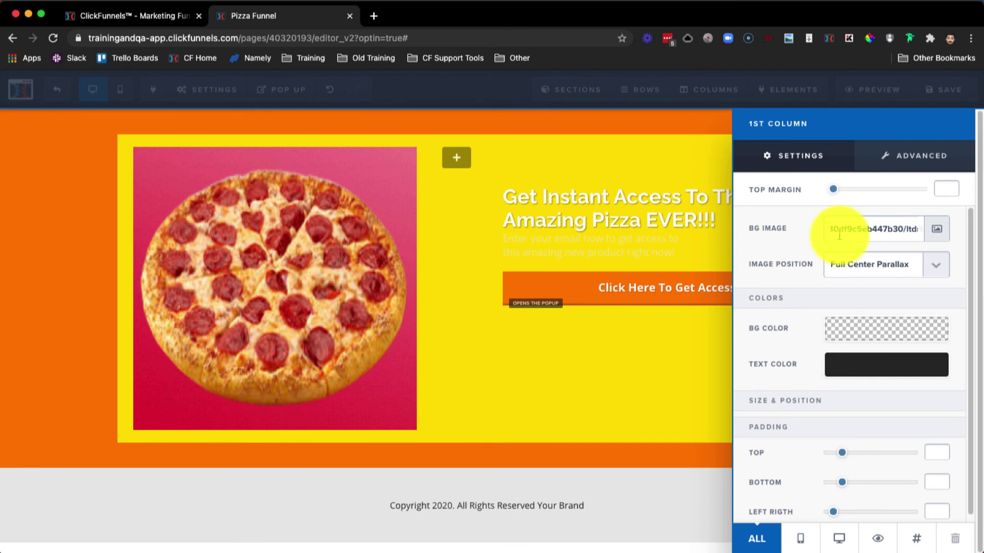
pyautogui.click(841, 325)
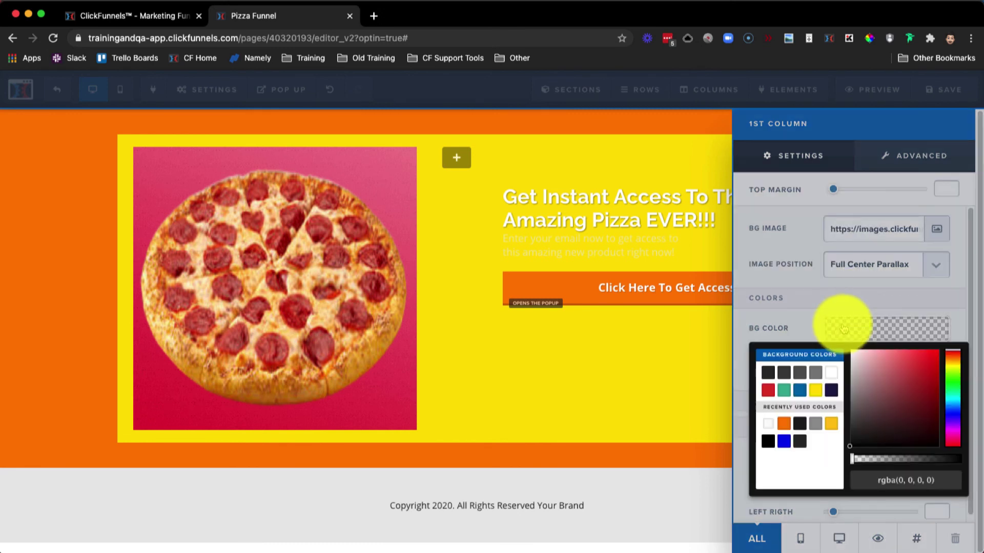
pyautogui.click(831, 374)
pyautogui.click(839, 225)
pyautogui.tripleClick(839, 223)
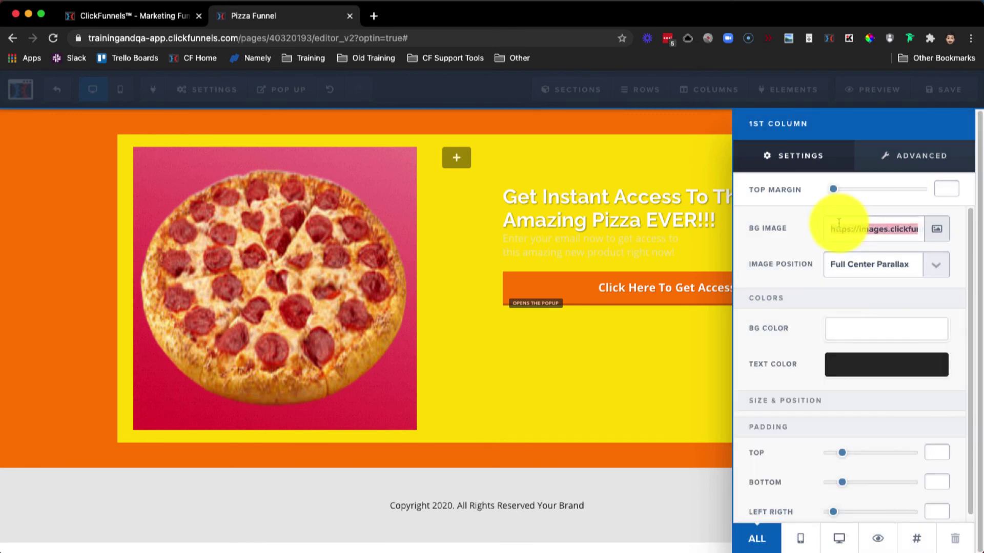
pyautogui.press('BackSpace')
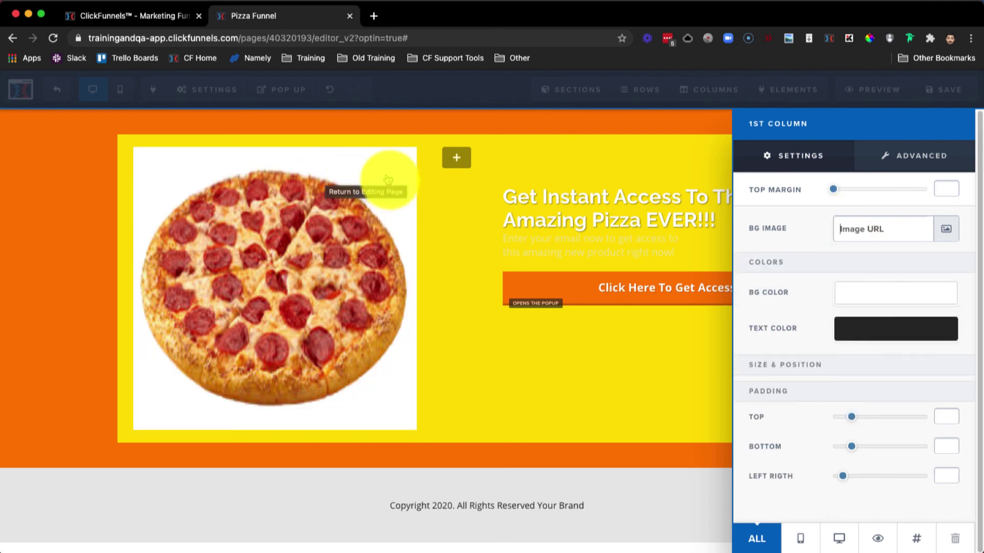
pyautogui.click(558, 202)
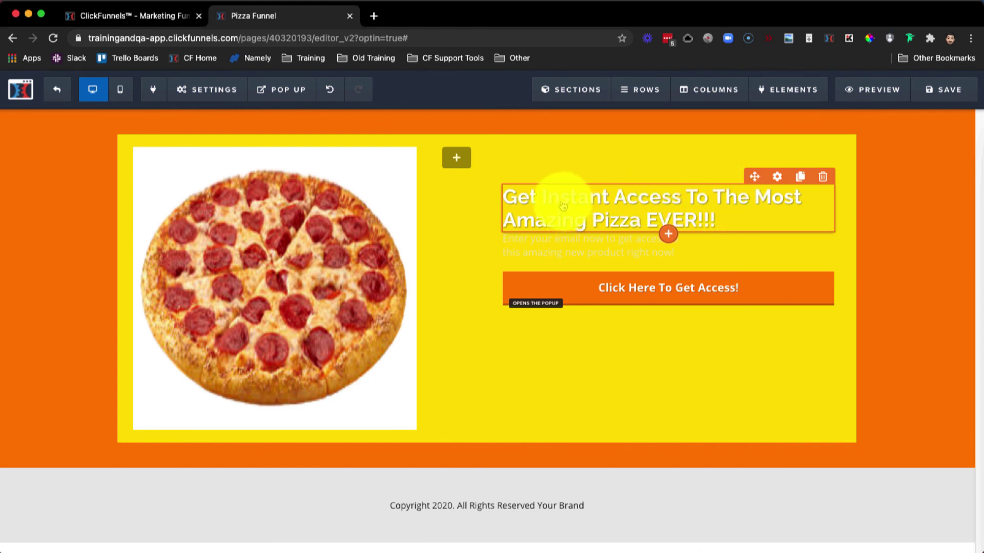
# Step: Give the headline a dark #2d2d2d Background Color
pyautogui.click(777, 177)
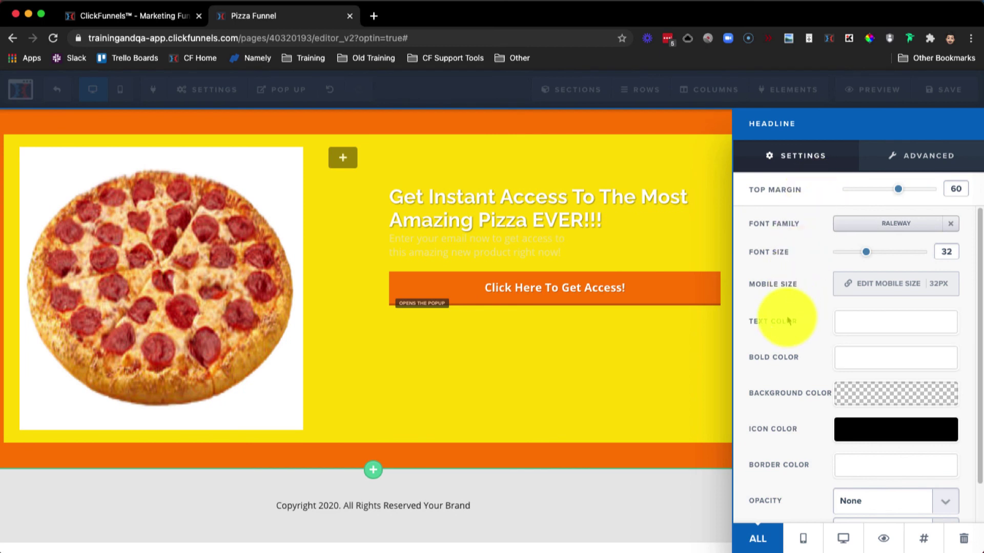
pyautogui.click(853, 397)
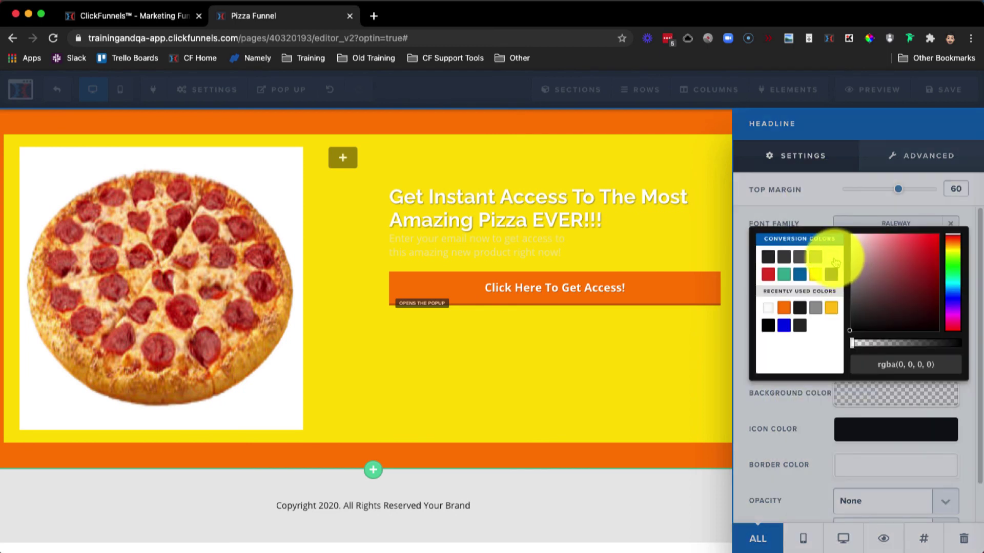
pyautogui.click(769, 257)
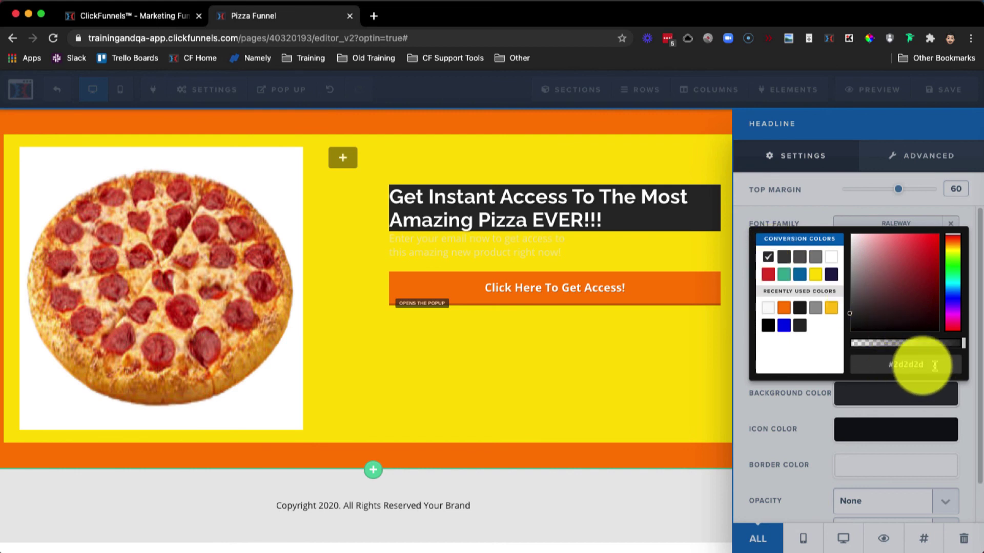
pyautogui.click(886, 359)
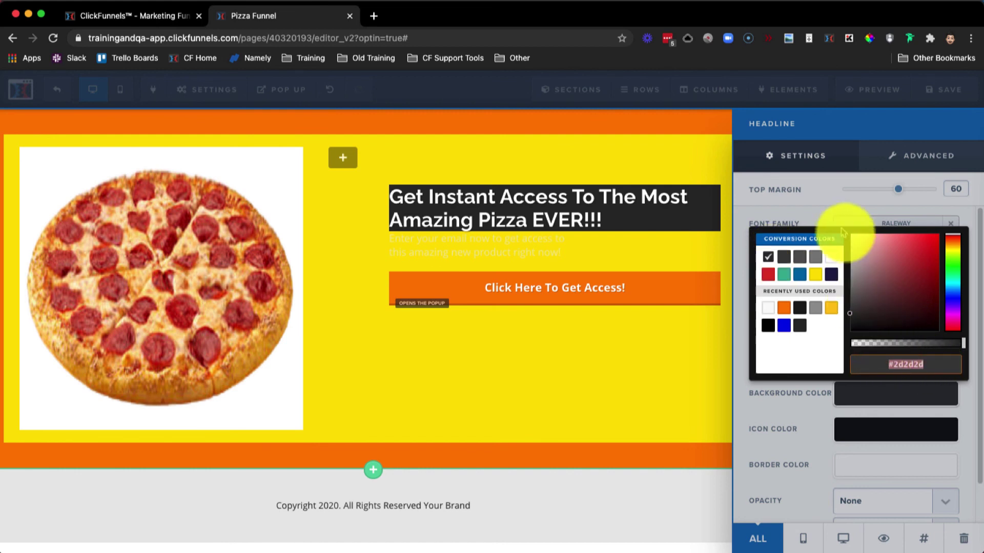
pyautogui.click(808, 209)
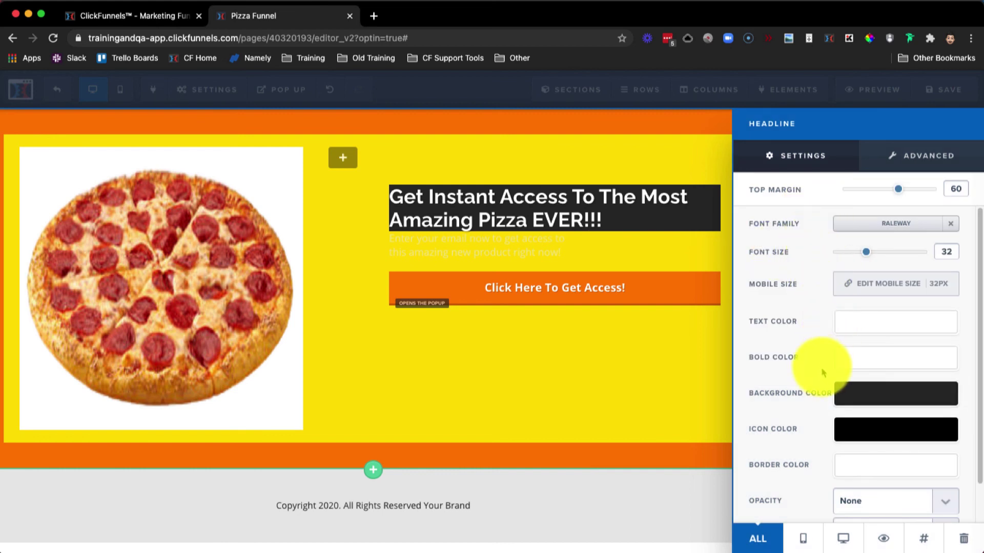
pyautogui.click(604, 453)
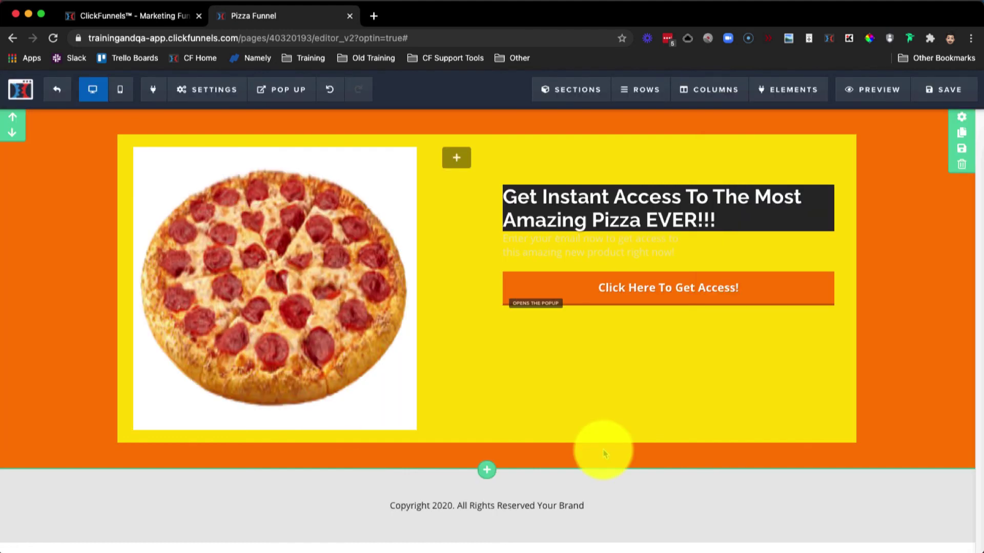